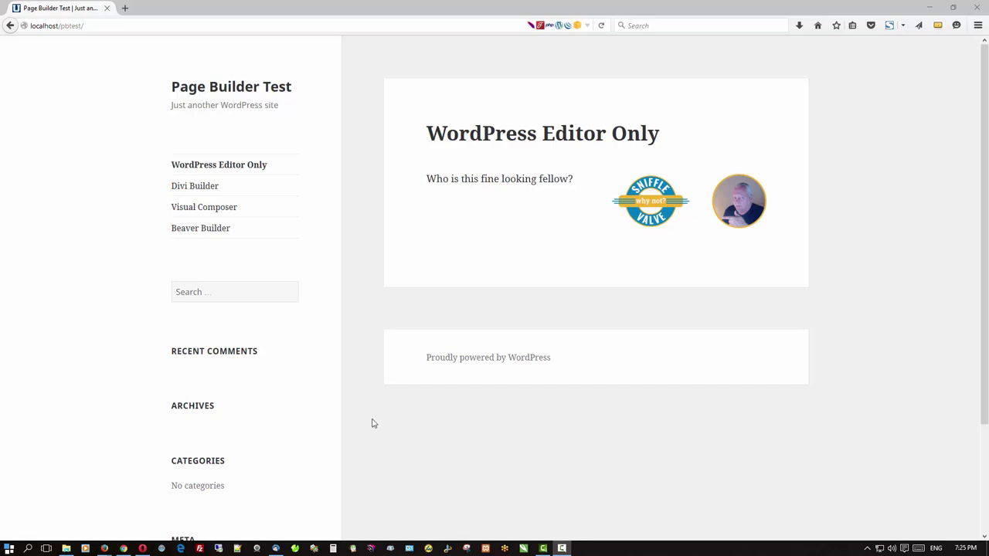
- Confirm the Divi, Visual Composer and Beaver Builder plugins are inactive, then list the site's pages
left_click(124, 550)
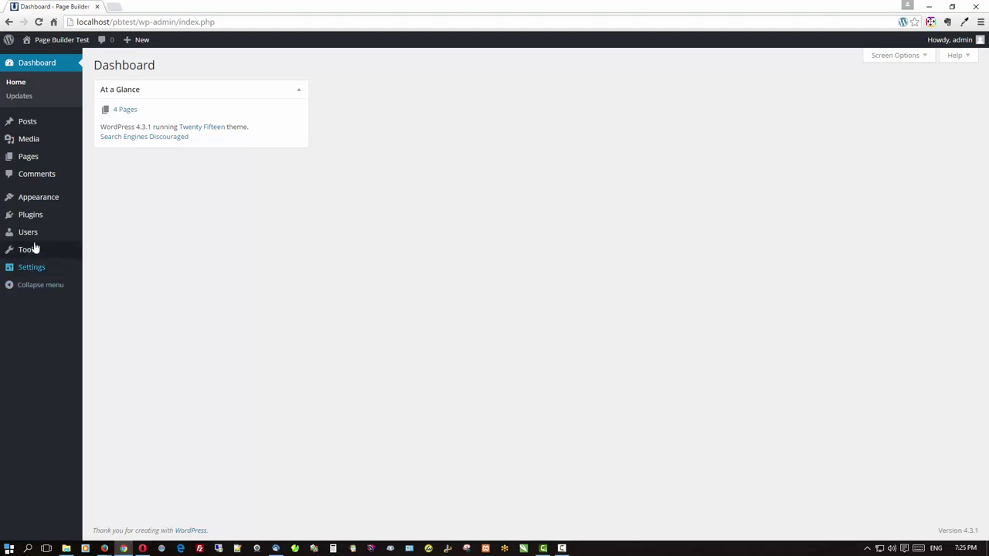
left_click(30, 216)
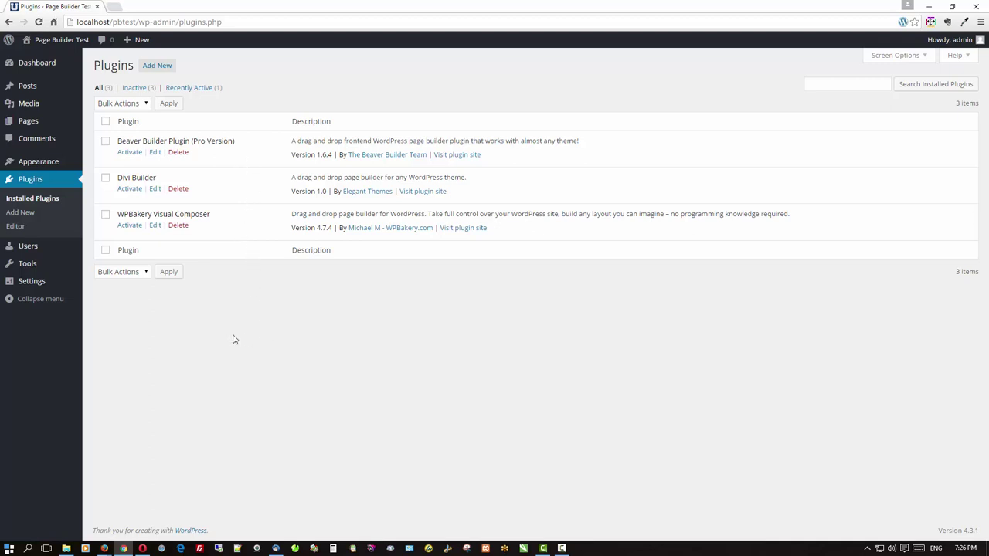
left_click(28, 122)
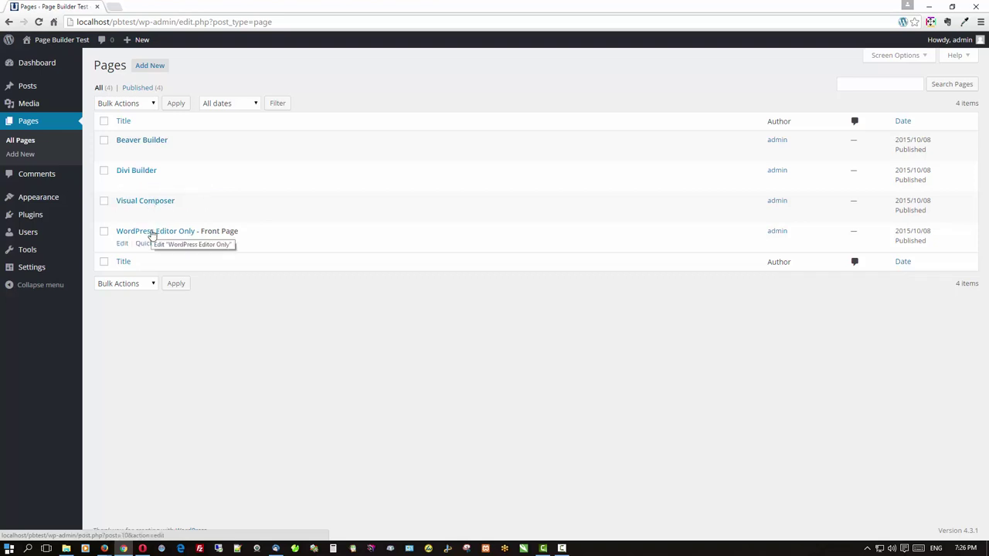
- Inspect the WordPress Editor Only page and its logo image in the editor without saving
left_click(151, 233)
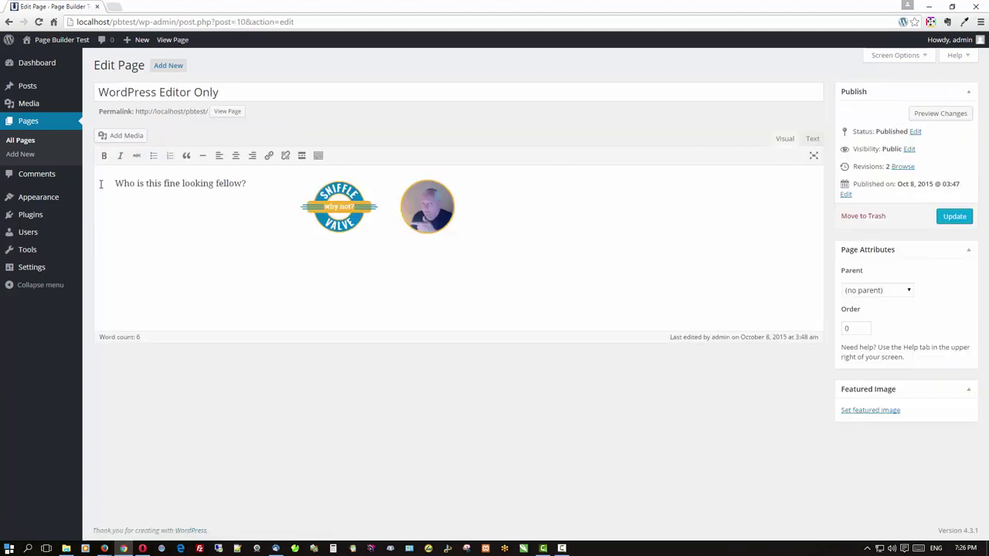
left_click(324, 221)
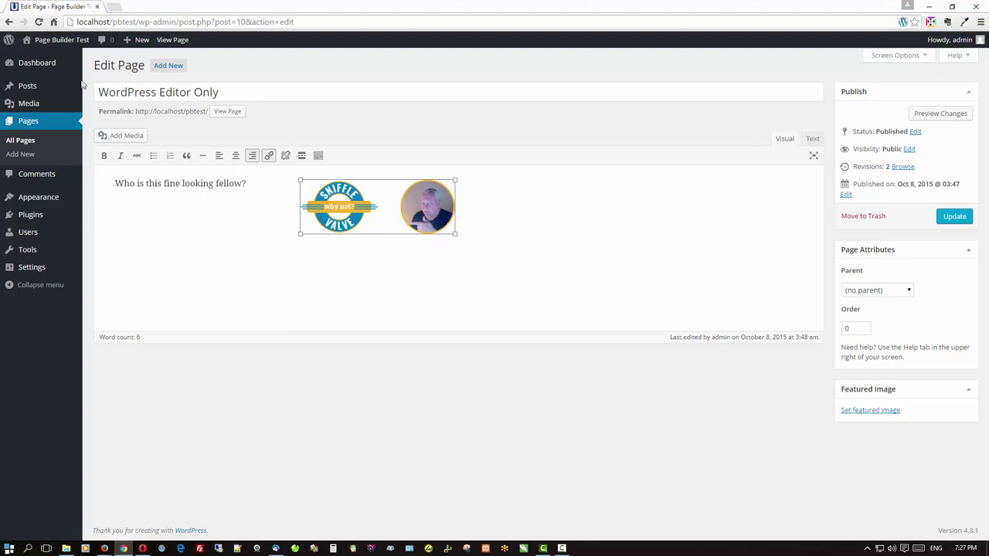
left_click(45, 66)
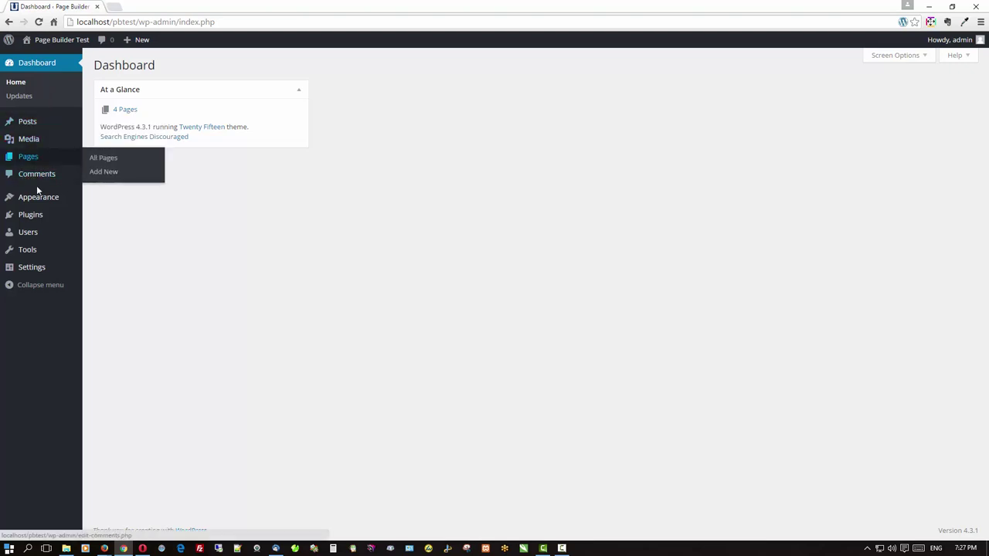
- Activate Divi Builder and preview the live Divi Builder page before returning to the dashboard
left_click(31, 214)
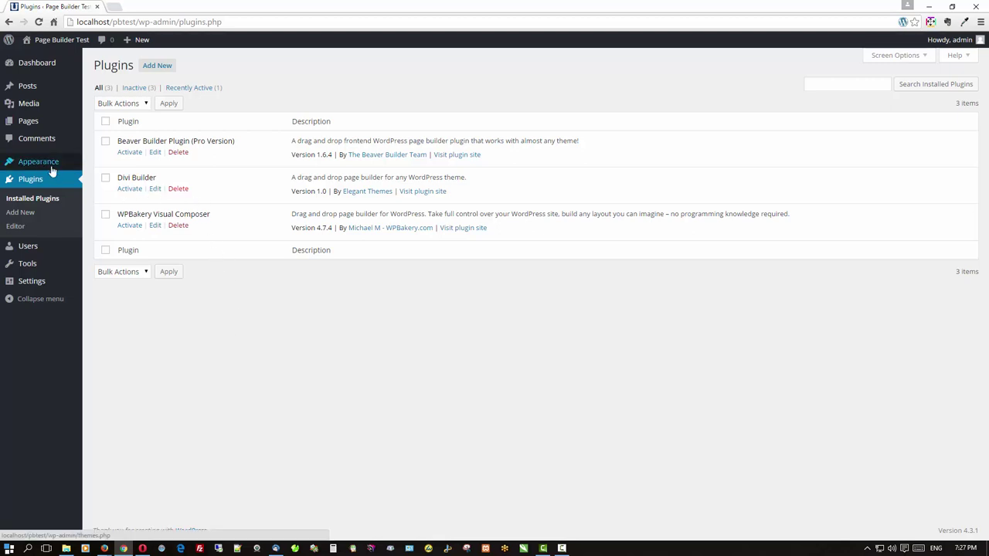
left_click(127, 190)
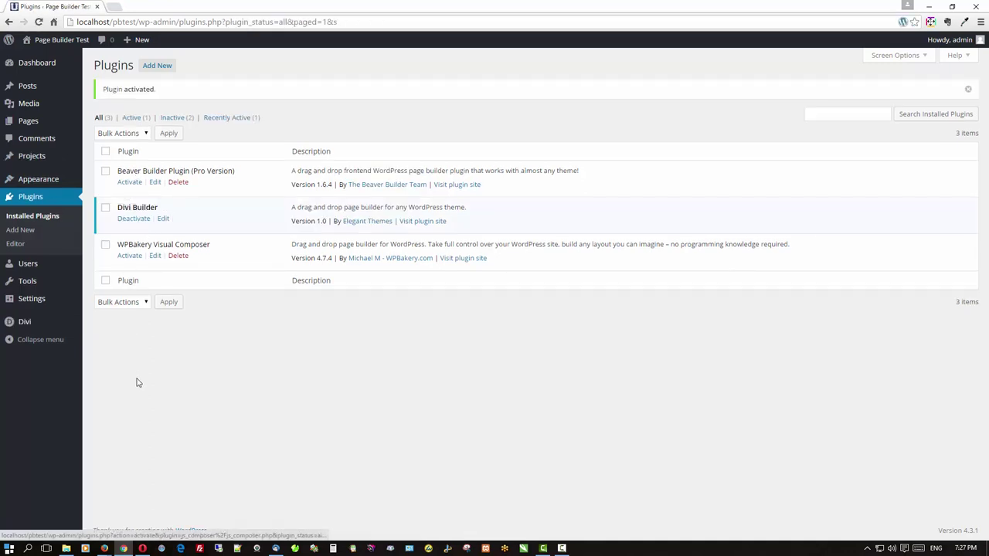
left_click(42, 39)
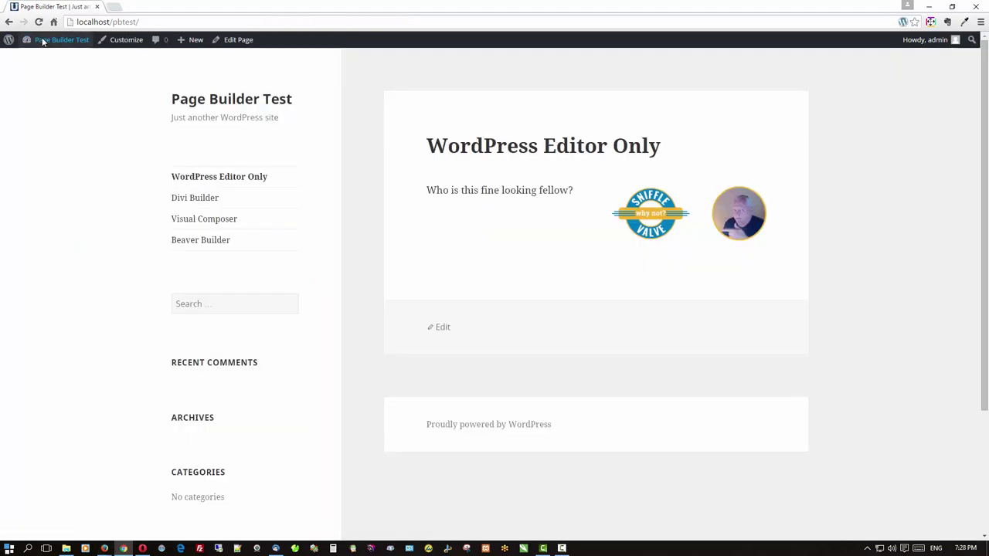
left_click(192, 199)
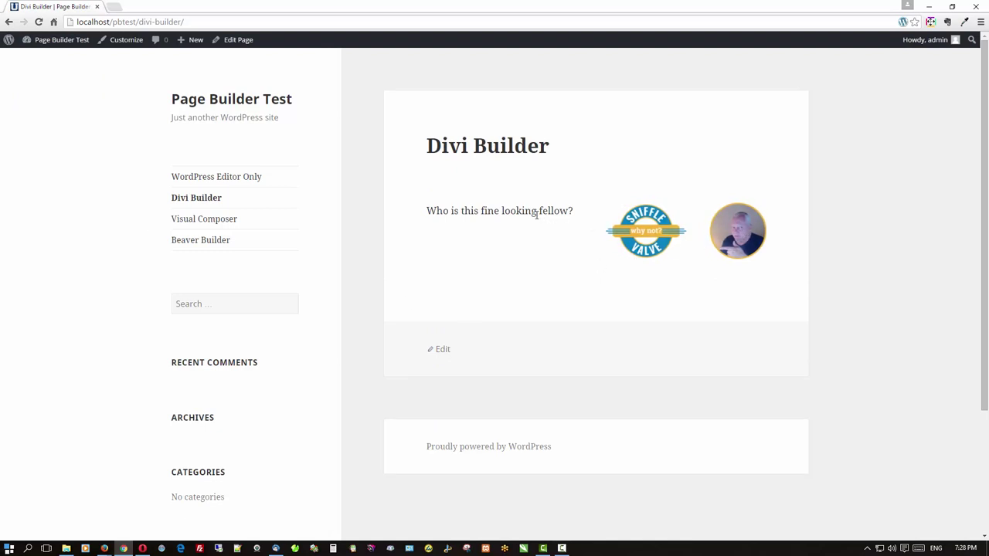
mouse_move(50, 49)
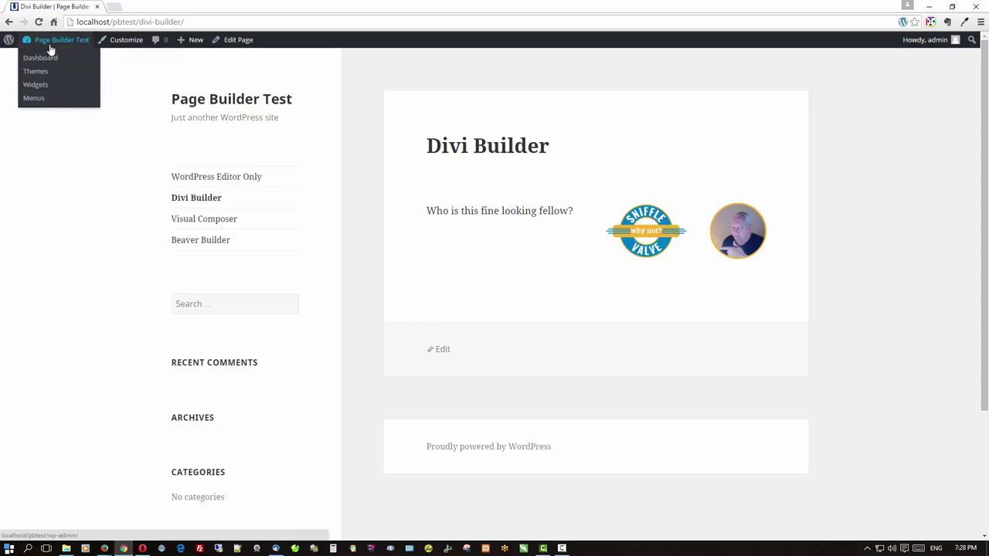
left_click(50, 40)
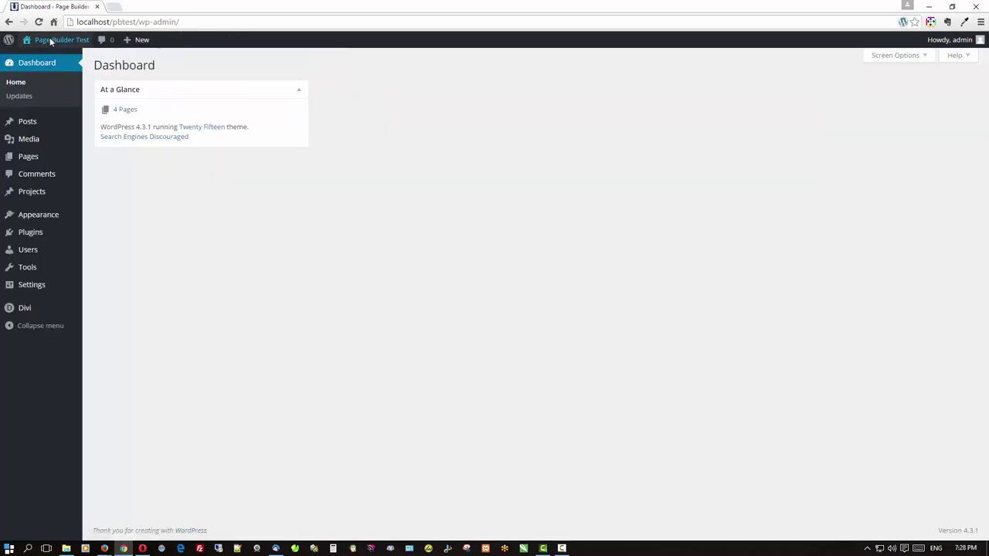
- Deactivate Divi Builder and activate the WPBakery Visual Composer plugin
left_click(35, 233)
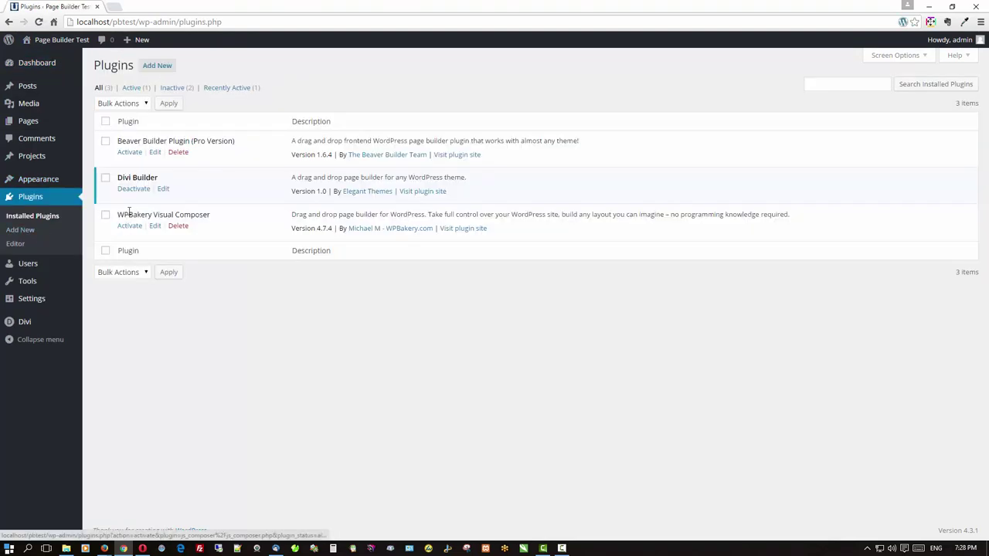
left_click(134, 189)
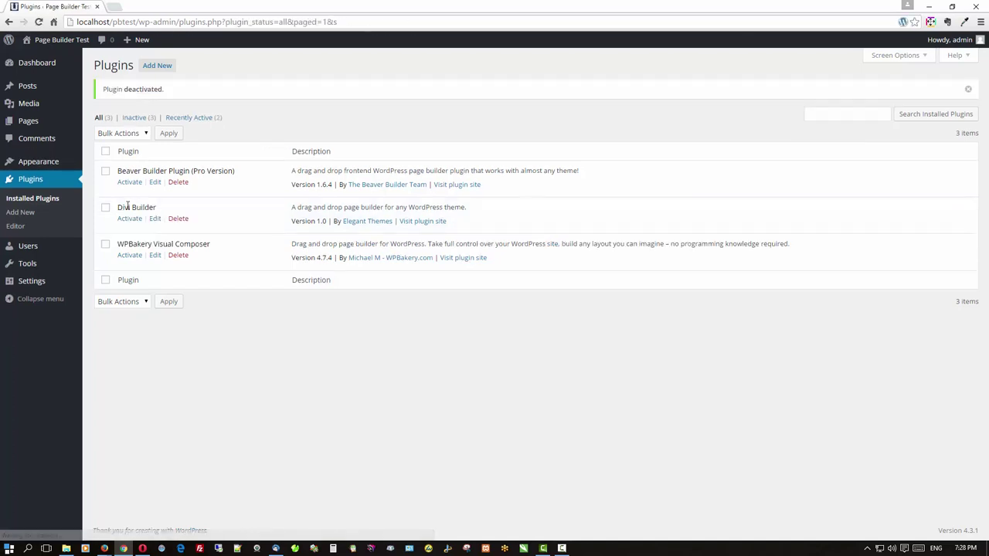
left_click(129, 257)
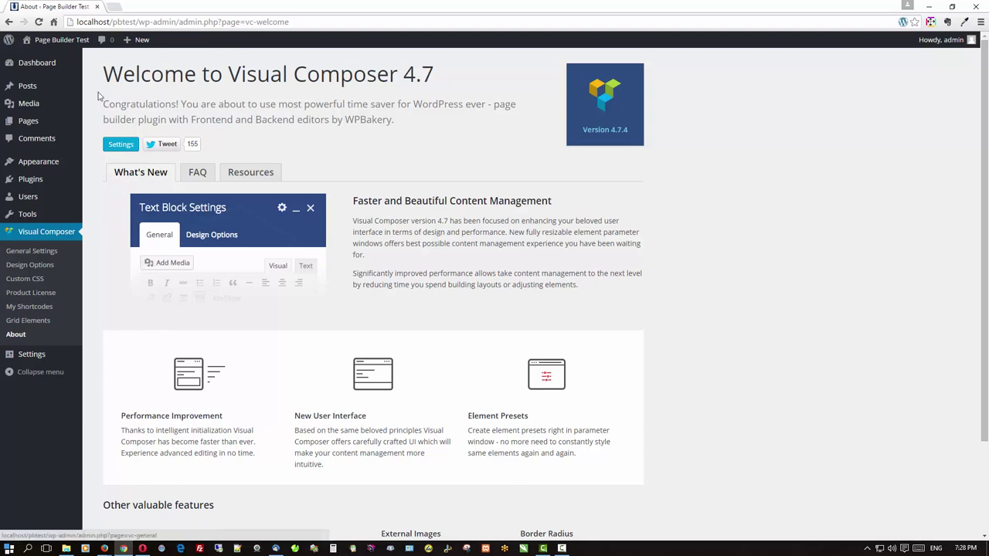
- View the live Visual Composer page, then go back to the site's front page
left_click(75, 43)
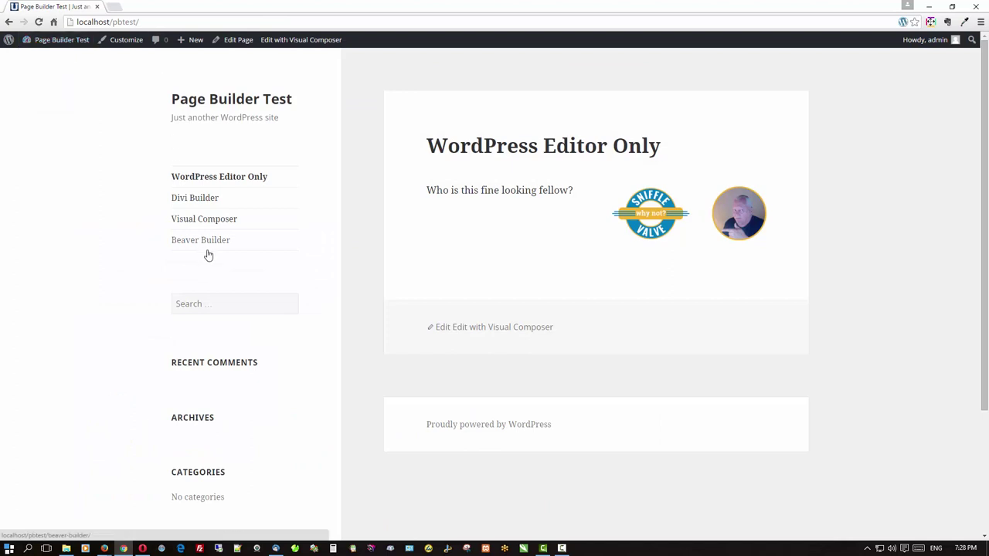
left_click(199, 222)
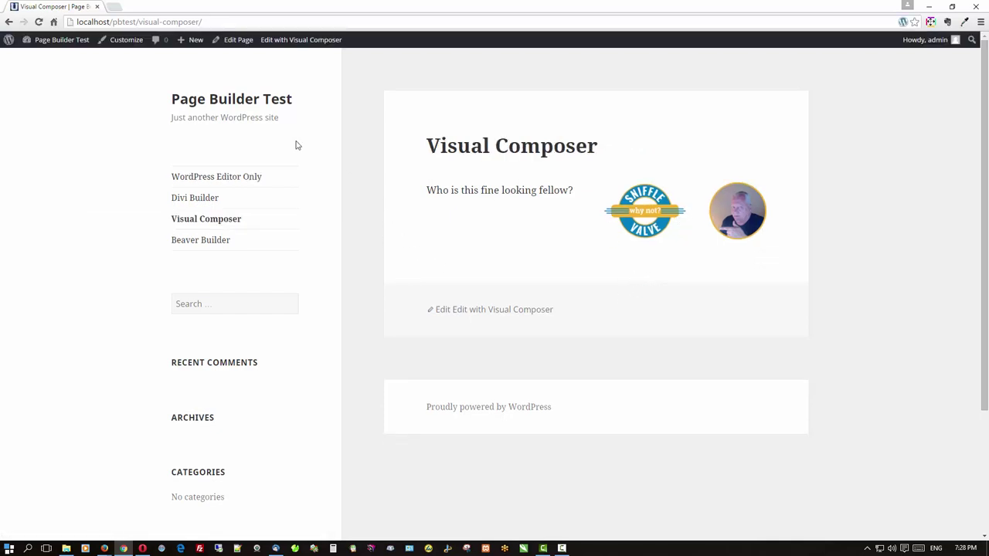
left_click(215, 101)
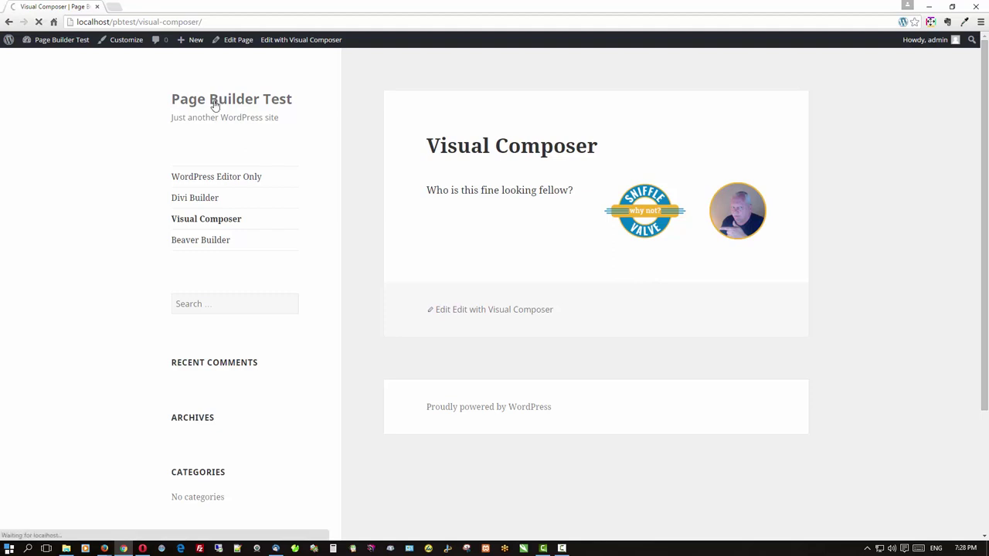
mouse_move(72, 45)
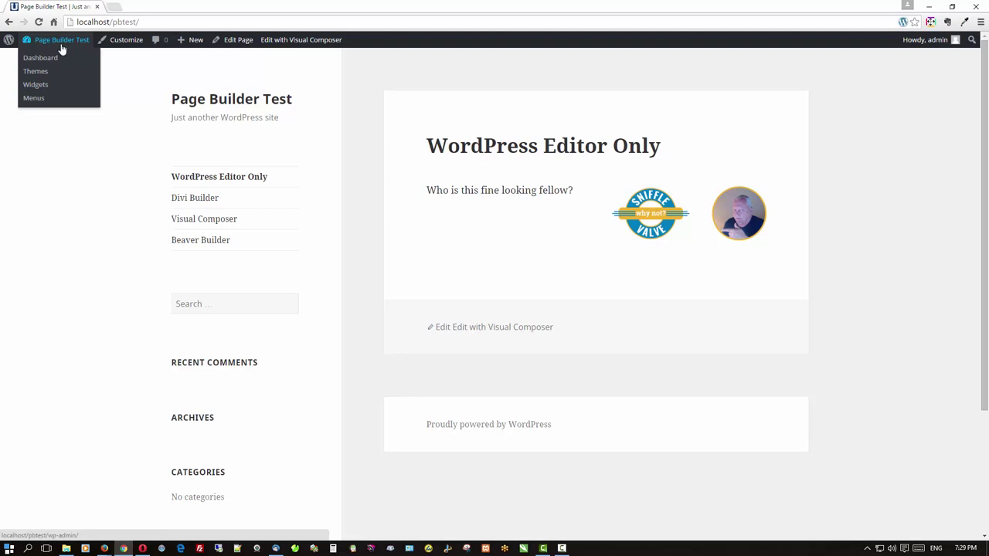
- Deactivate WPBakery Visual Composer and activate Beaver Builder from the plugins list
left_click(62, 41)
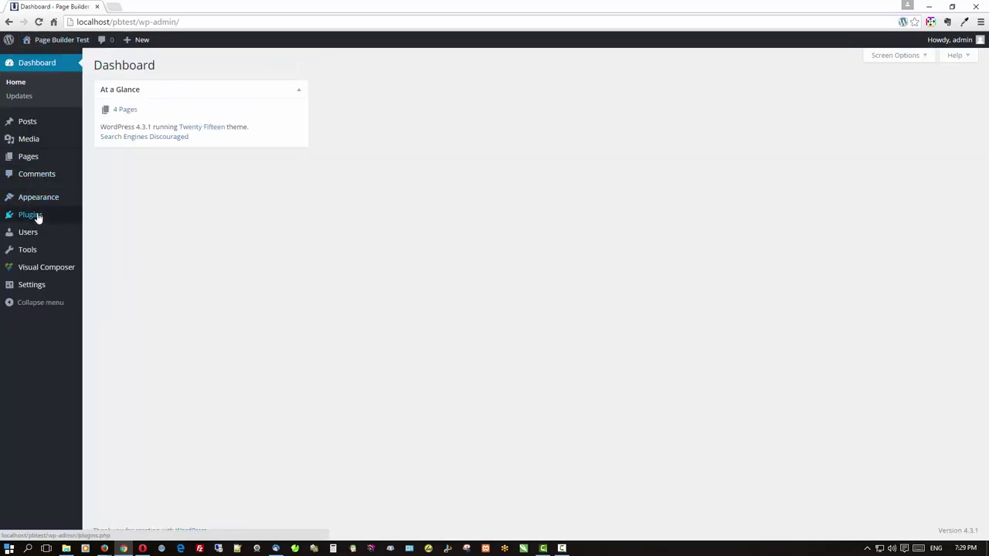
left_click(37, 214)
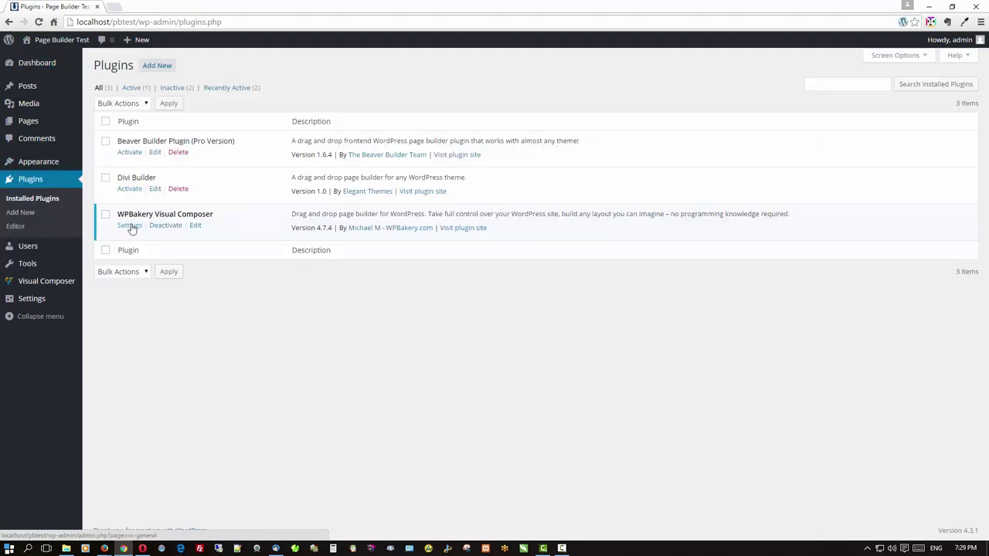
left_click(131, 227)
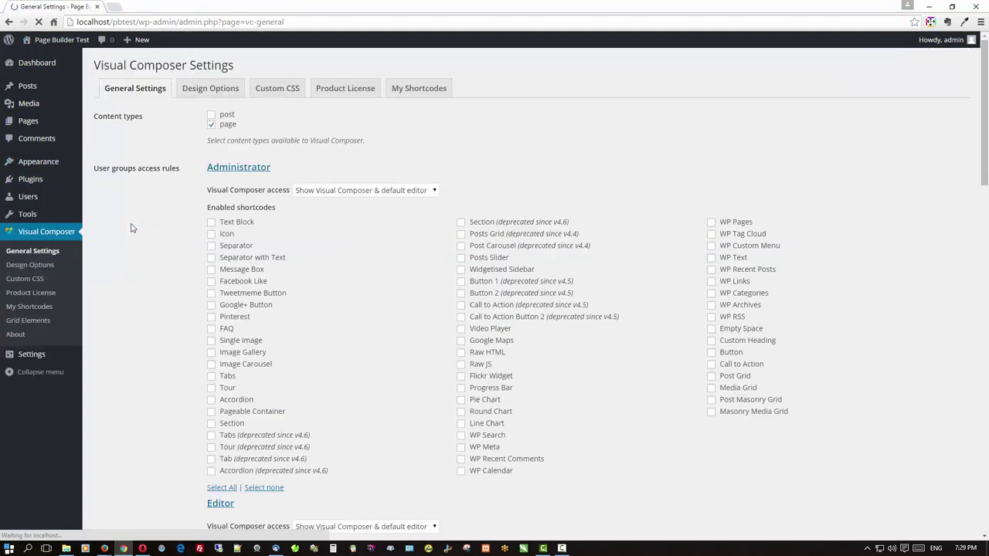
left_click(8, 22)
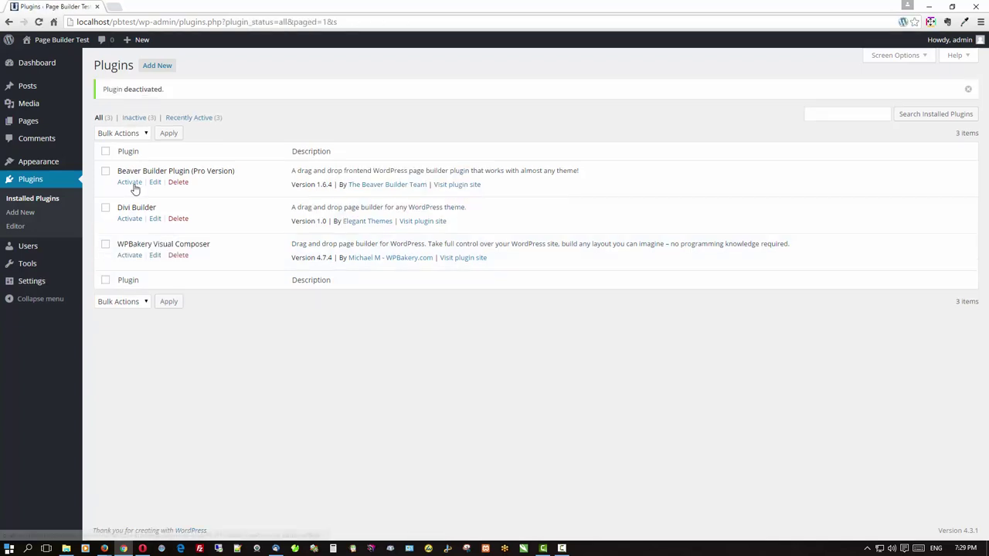
left_click(133, 185)
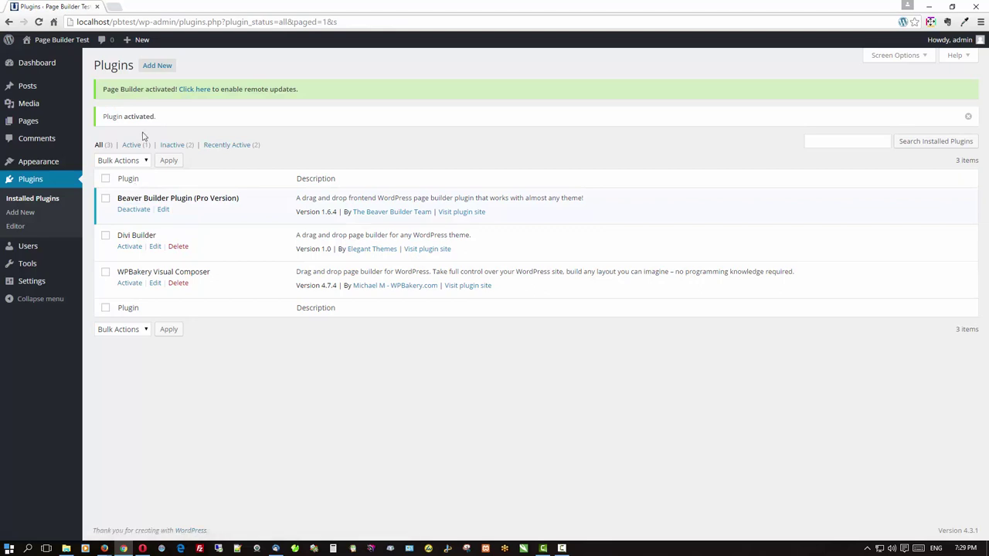
- View the live Beaver Builder page, then return to the admin dashboard
left_click(76, 41)
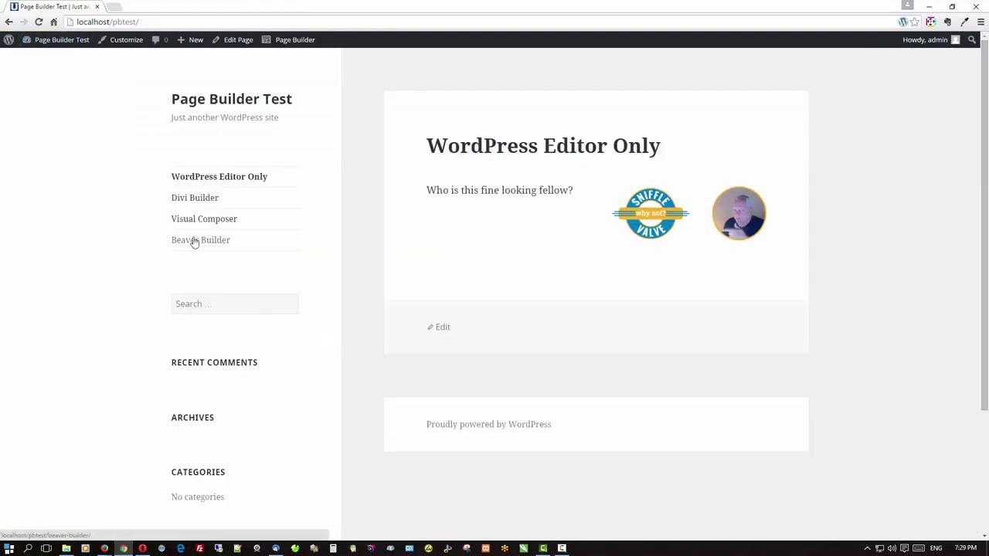
left_click(194, 241)
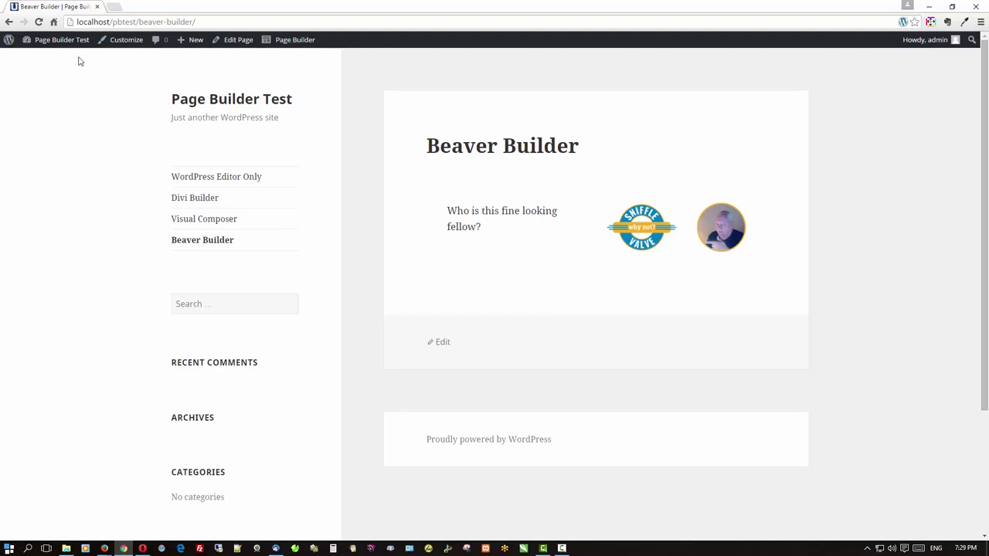
left_click(59, 39)
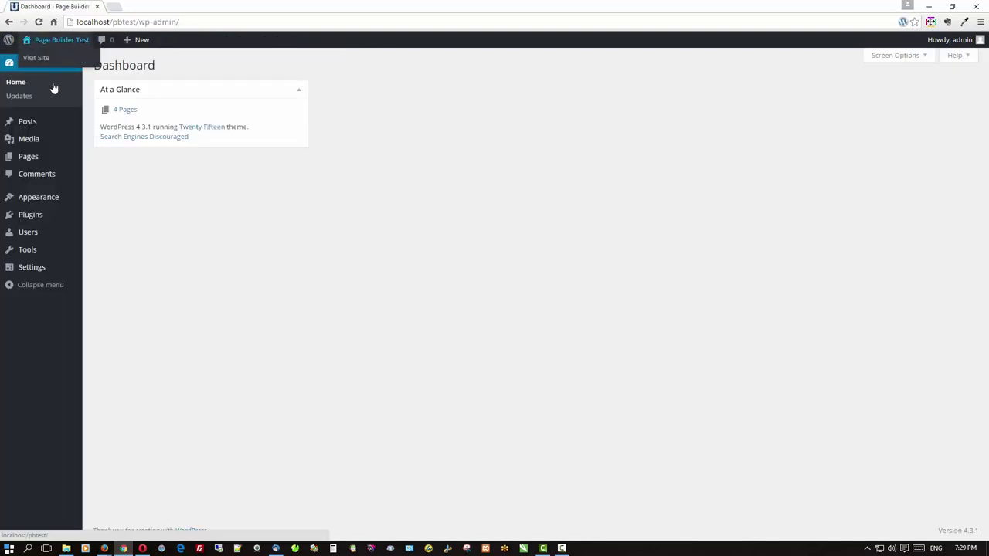
- Deactivate Beaver Builder Plugin (Pro Version) from the Installed Plugins list
left_click(34, 215)
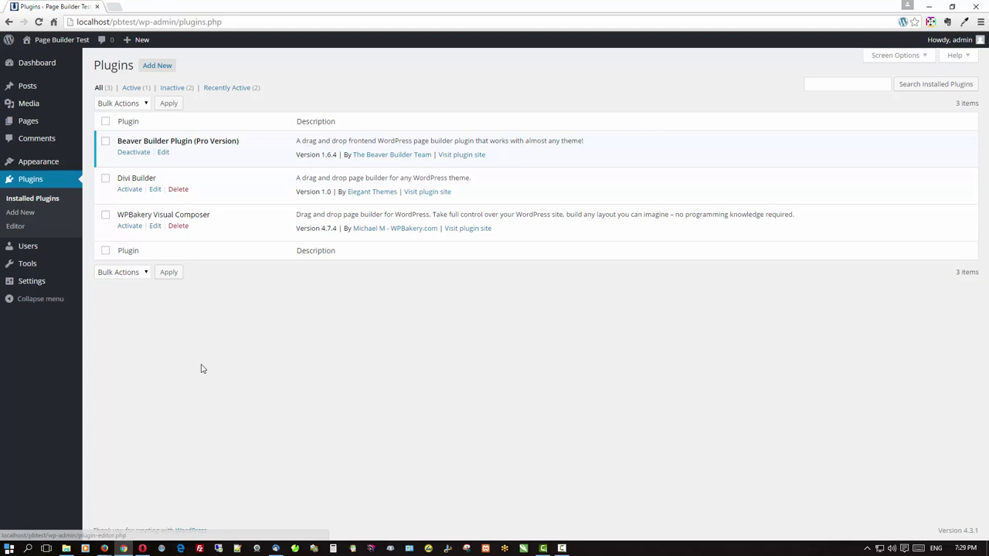
left_click(133, 152)
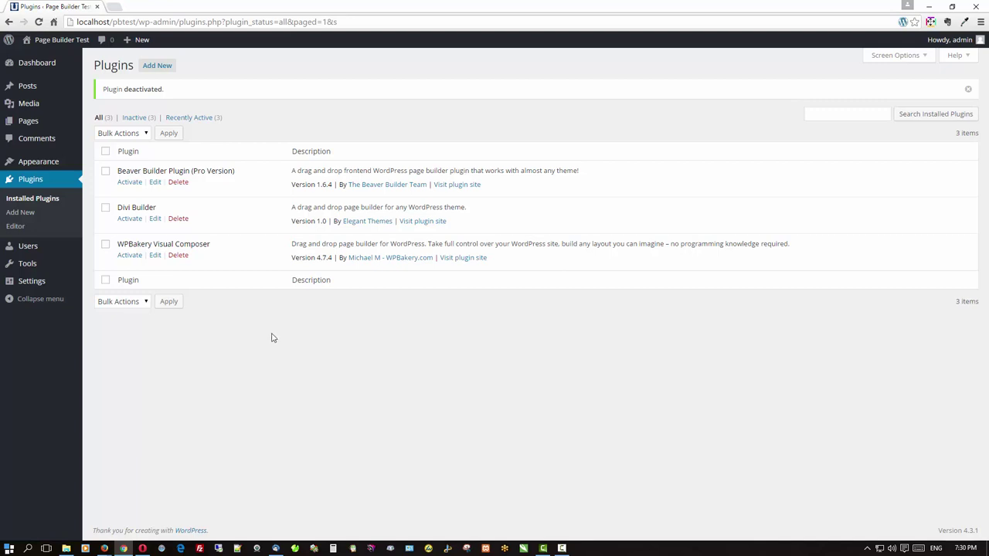
- Visit the site and view the Divi Builder and Visual Composer pages showing raw shortcodes
mouse_move(50, 48)
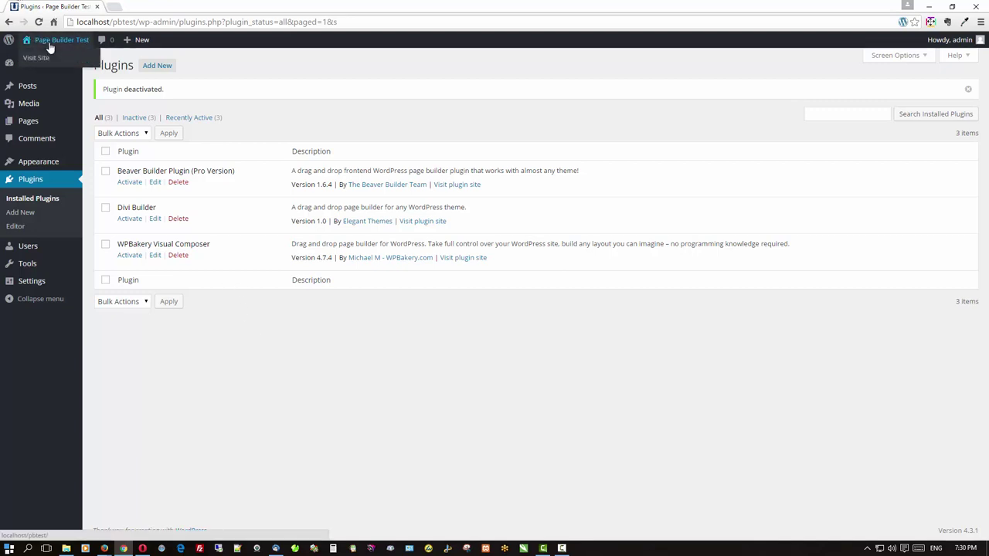
left_click(49, 43)
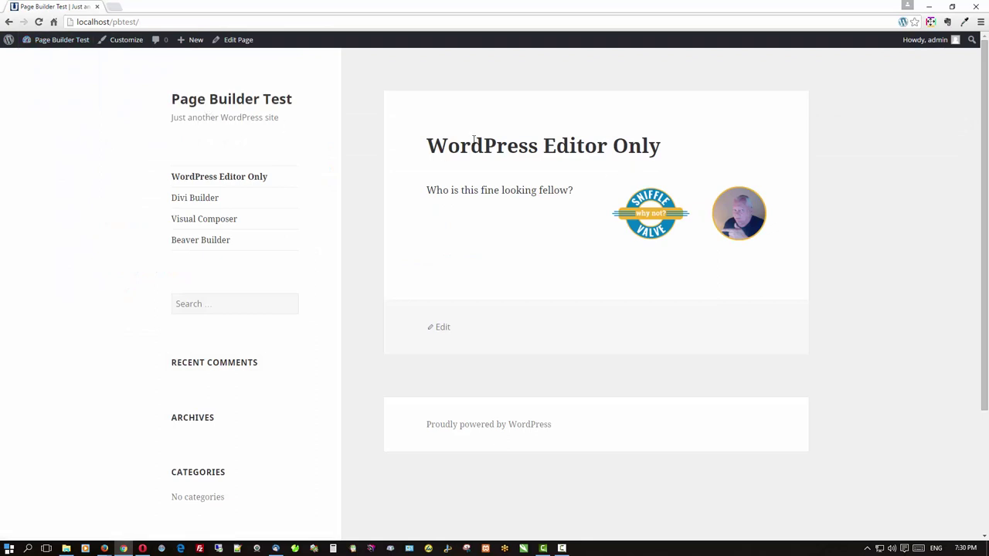
left_click(265, 102)
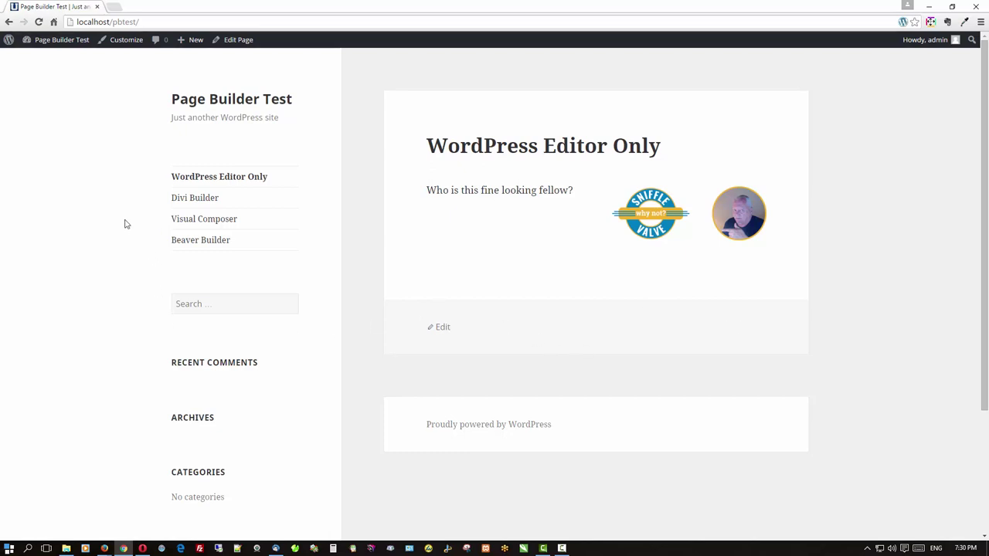
left_click(183, 201)
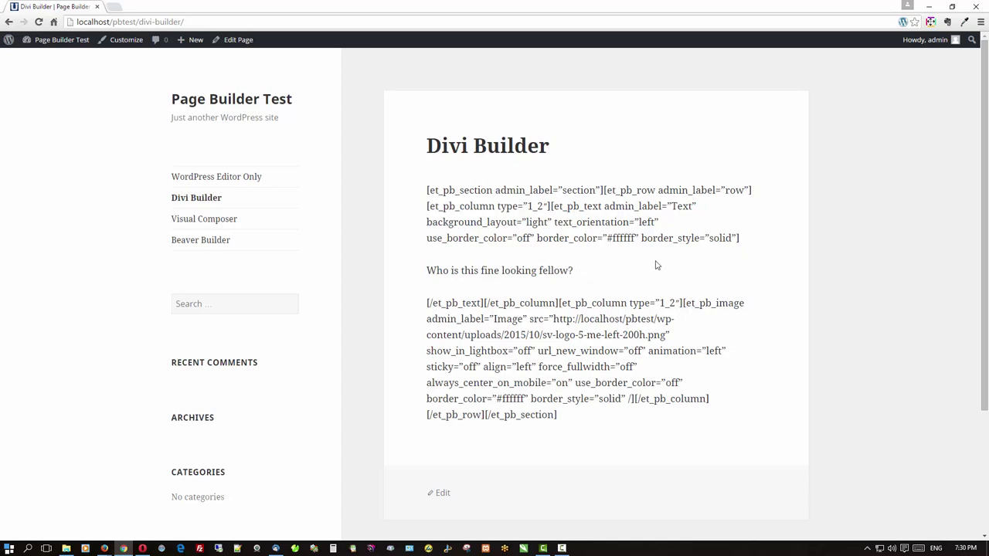
left_click(228, 223)
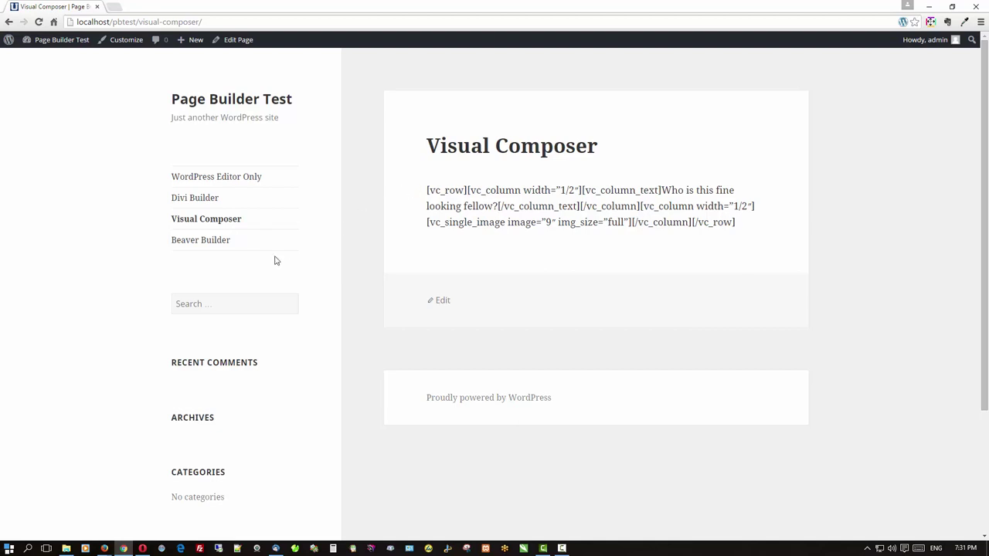
- Open the Beaver Builder page, glance at WordPress Editor Only, then reopen Beaver Builder
left_click(192, 243)
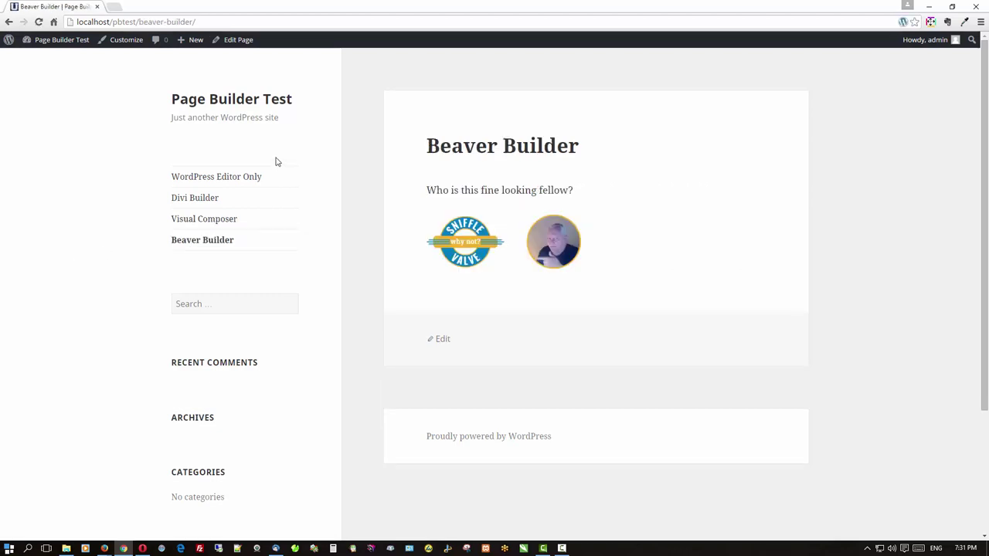
left_click(245, 177)
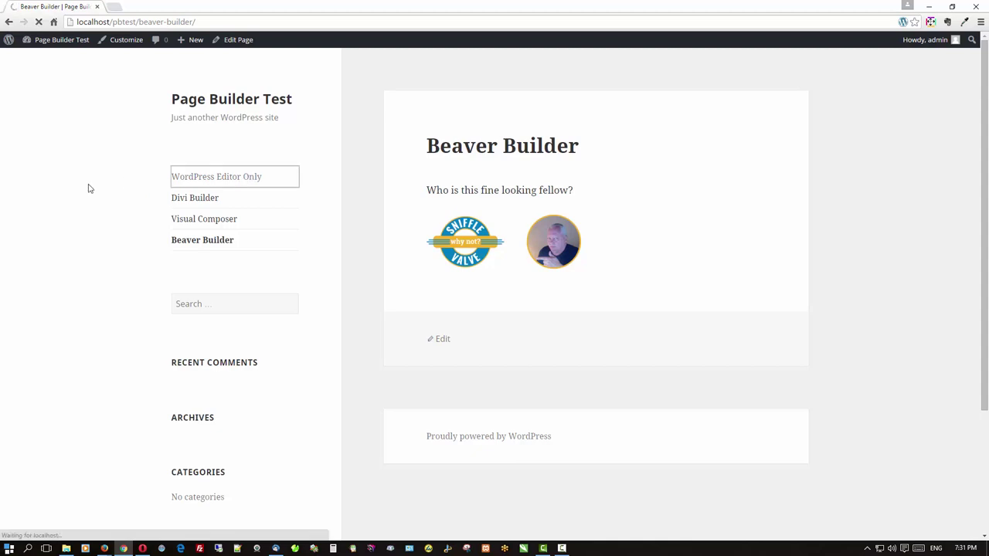
left_click(186, 242)
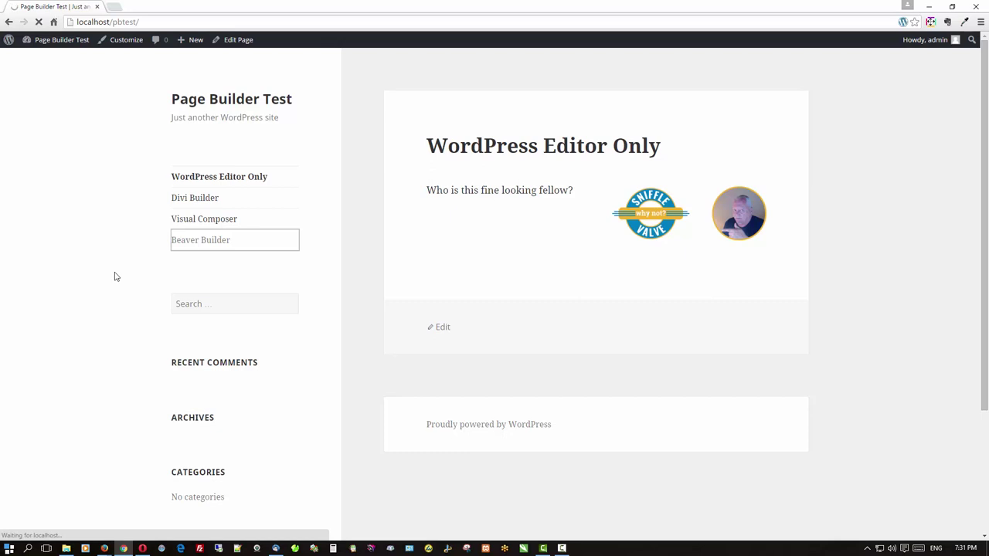